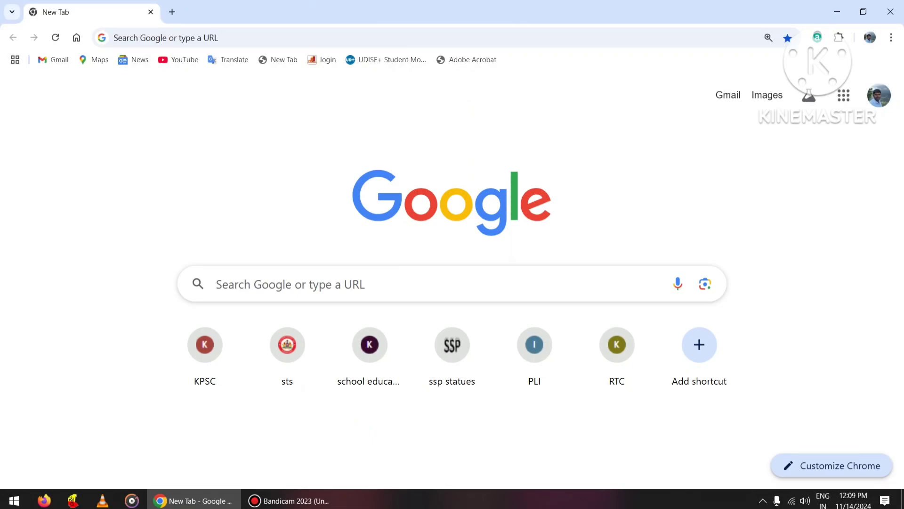
Search the web for "mhrd udise plus" and open the UDISE+ home page.
{"action": "type", "text": "mh"}
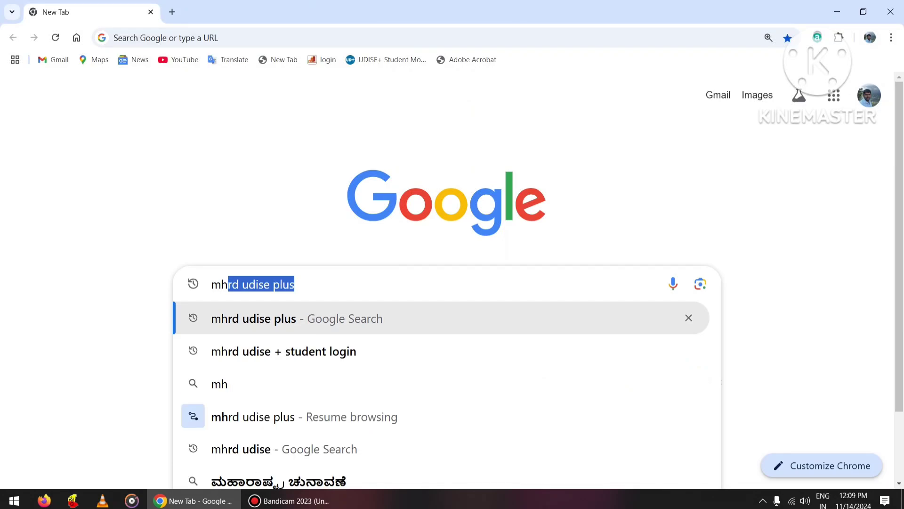
{"action": "type", "text": "rd ud"}
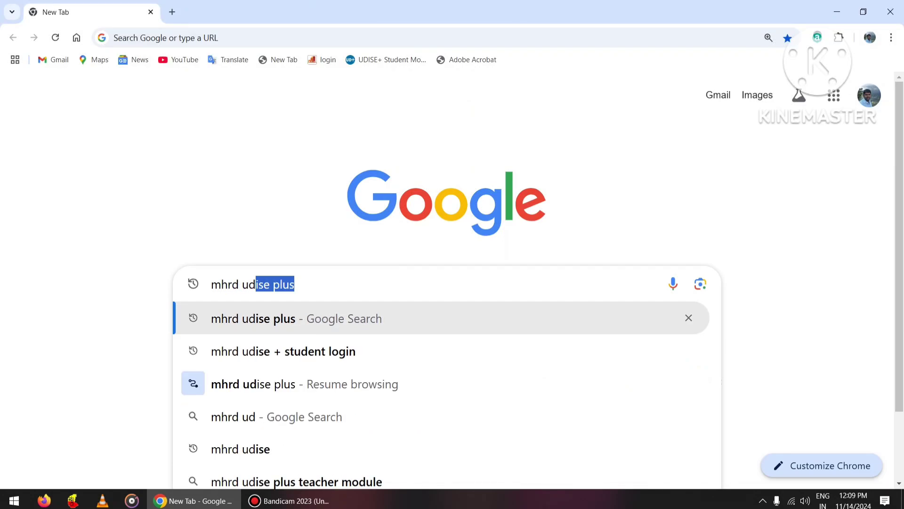
{"action": "type", "text": "ise"}
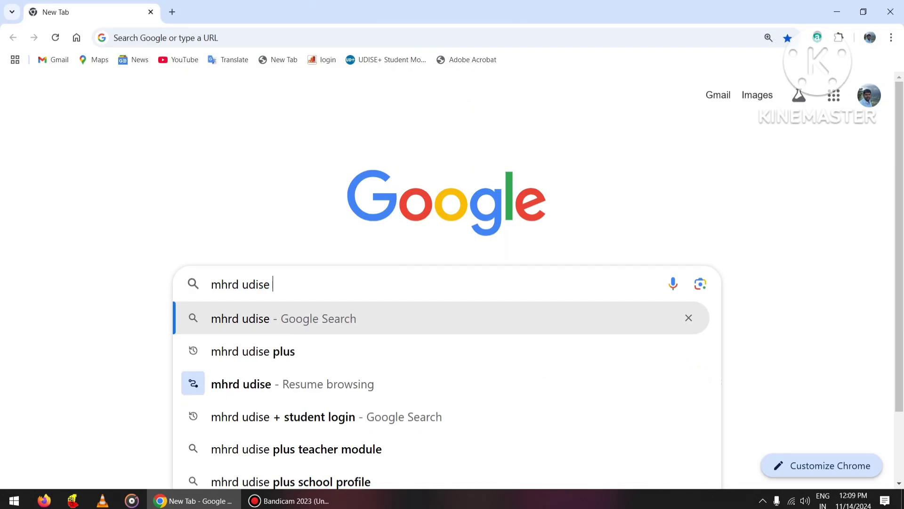
{"action": "key", "text": "Down"}
{"action": "key", "text": "Return"}
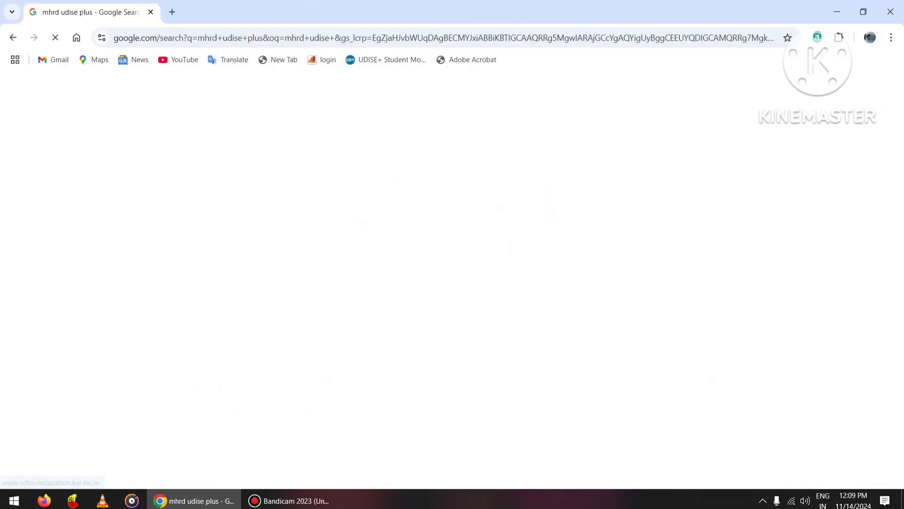
{"action": "scroll", "coordinate": [188, 264], "scroll_direction": "down", "scroll_amount": 5}
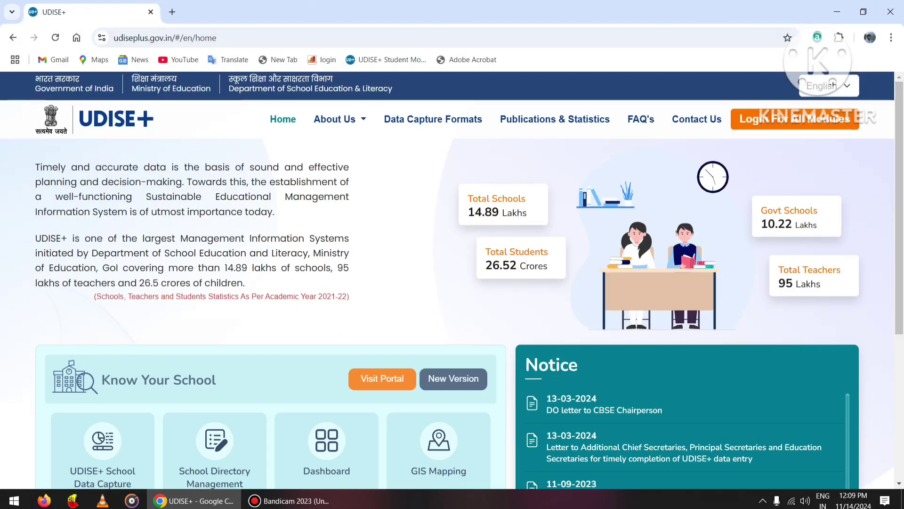
Open the login page for all modules and go to the Students Module for KARNATAKA.
{"action": "left_click", "coordinate": [795, 118]}
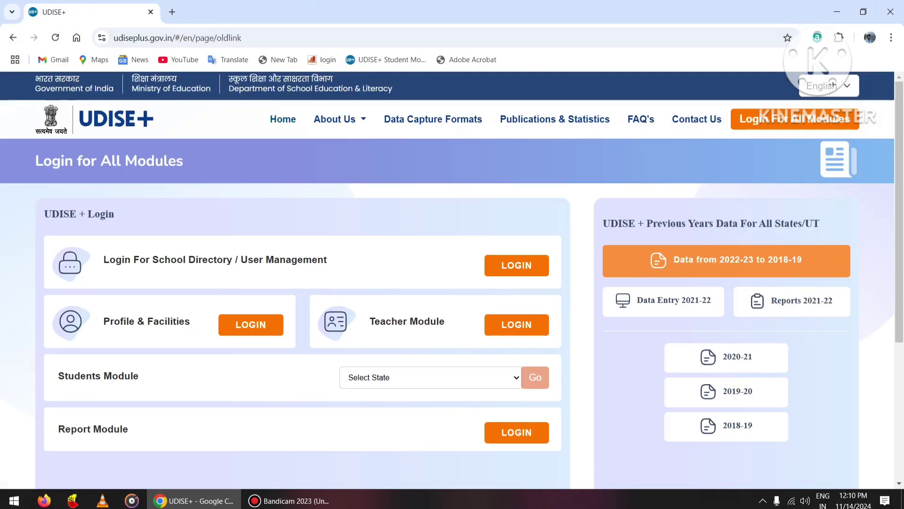
{"action": "left_click", "coordinate": [431, 381]}
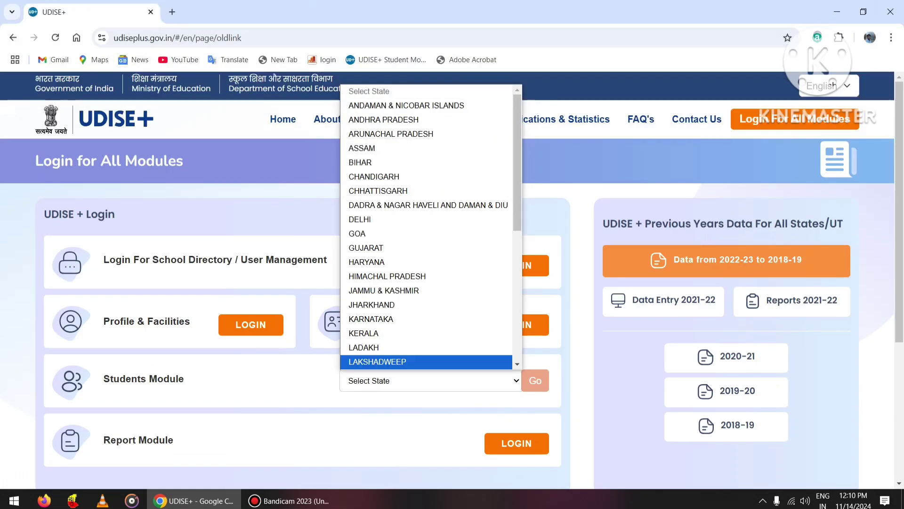
{"action": "left_click", "coordinate": [431, 319]}
{"action": "left_click", "coordinate": [535, 380]}
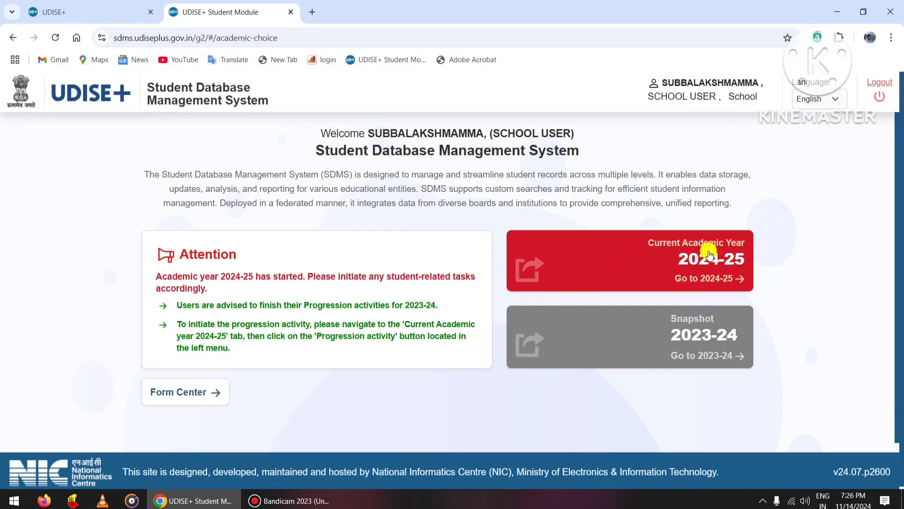
Enter the current academic year 2024-25, dismiss the school information dialog and open Student Name Update.
{"action": "left_click", "coordinate": [708, 255]}
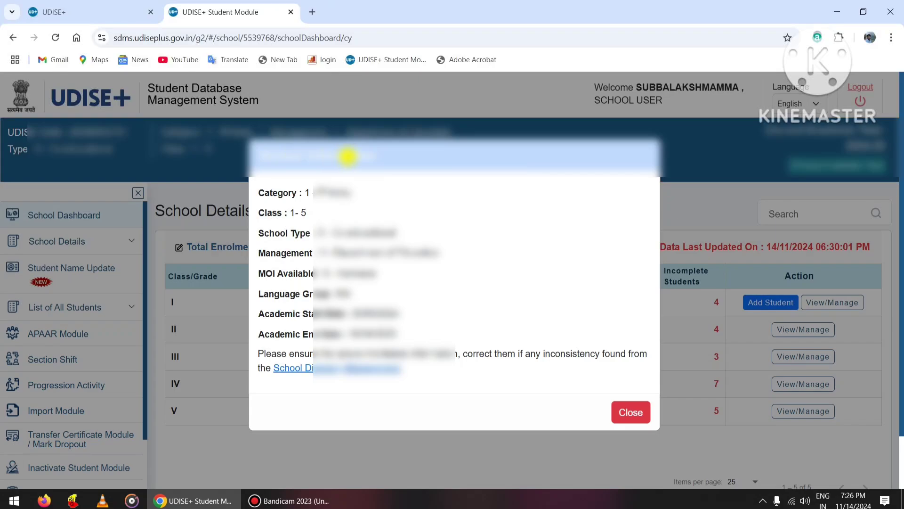
{"action": "left_click", "coordinate": [627, 413]}
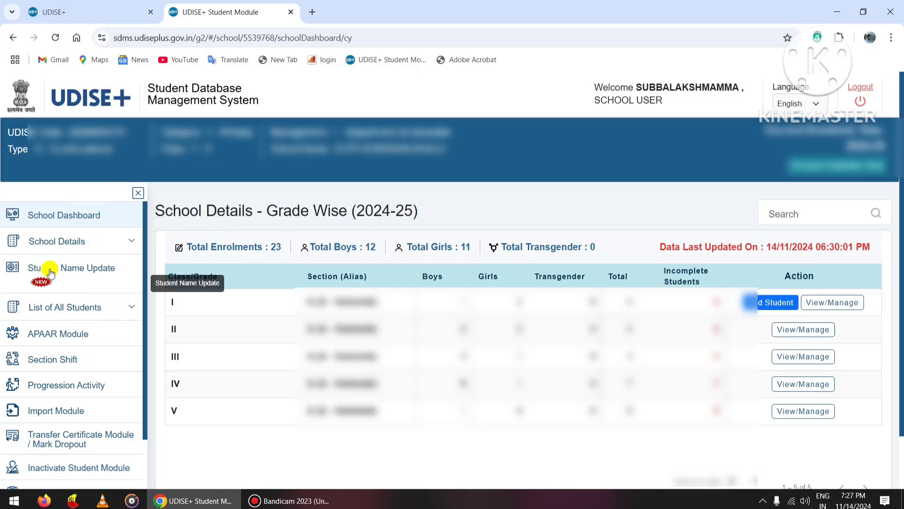
{"action": "left_click", "coordinate": [87, 271]}
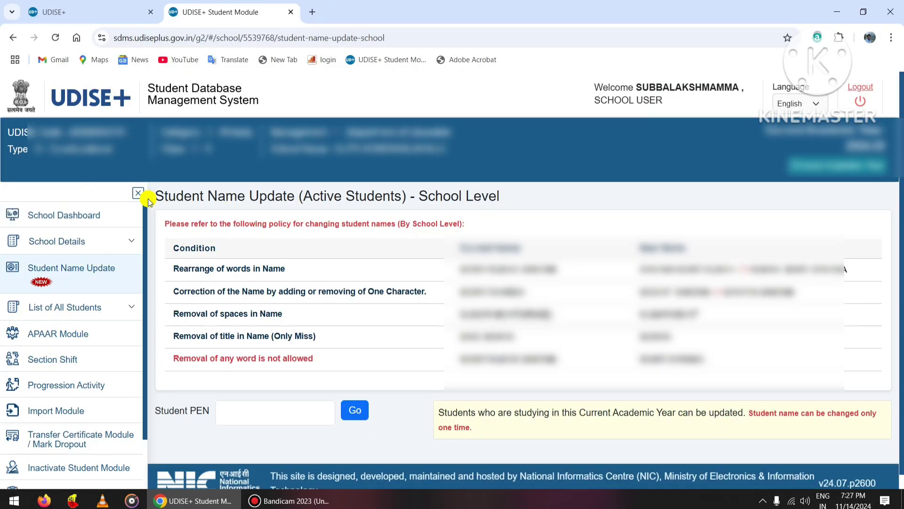
Examine the school-level policy for changing student names, including each condition and the note on which students can be updated.
{"action": "left_click_drag", "start_coordinate": [141, 194], "coordinate": [540, 202]}
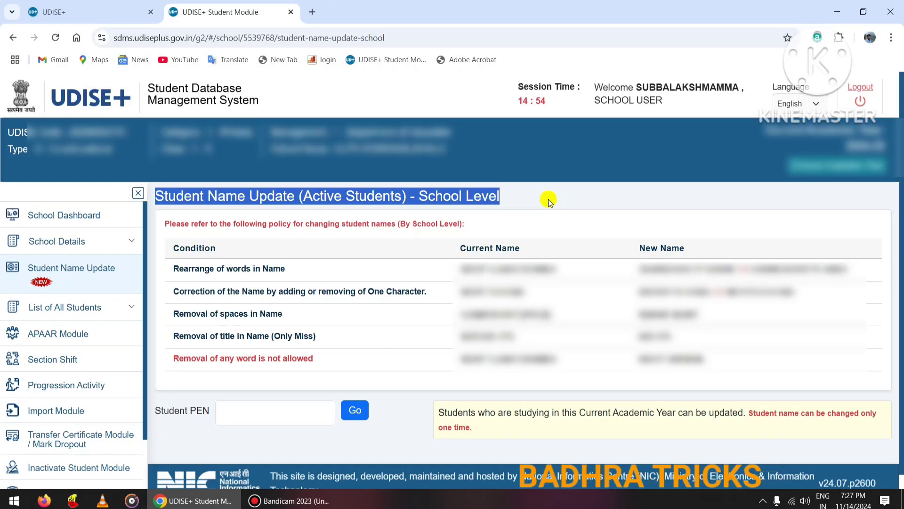
{"action": "left_click", "coordinate": [549, 201]}
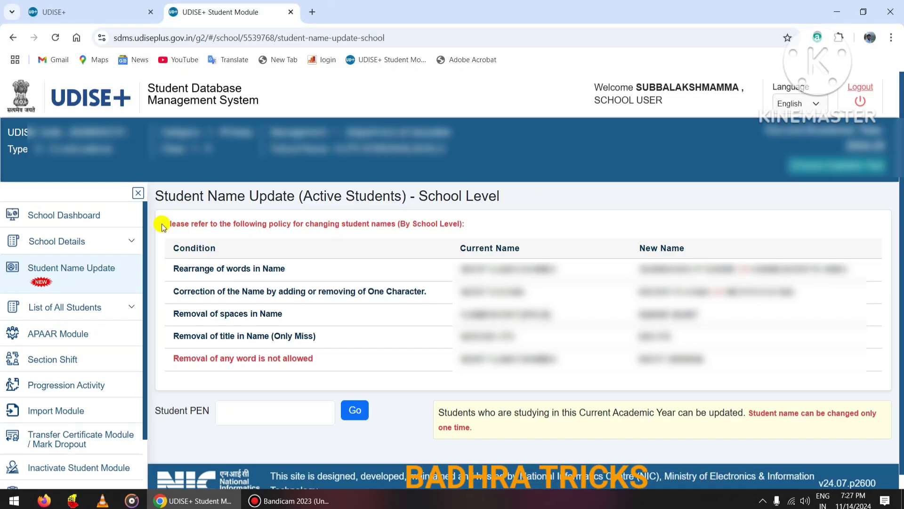
{"action": "left_click_drag", "start_coordinate": [162, 226], "coordinate": [492, 230]}
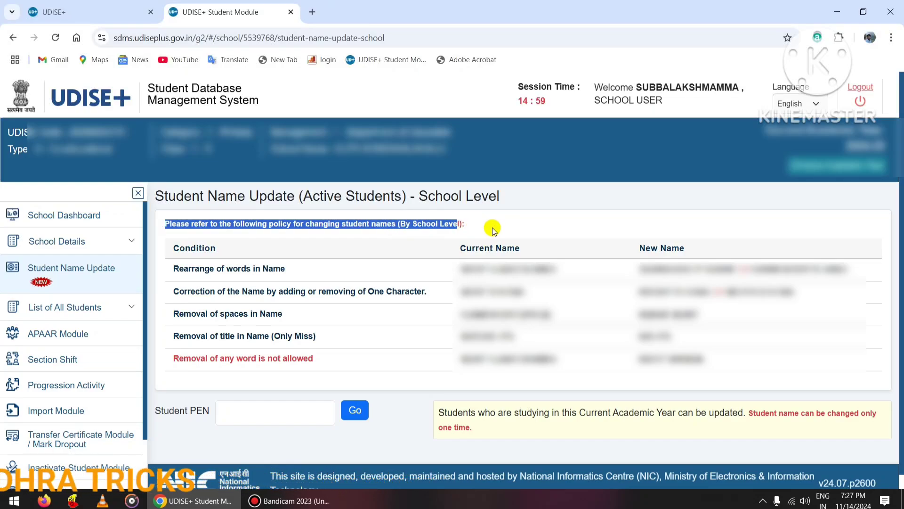
{"action": "left_click", "coordinate": [492, 230]}
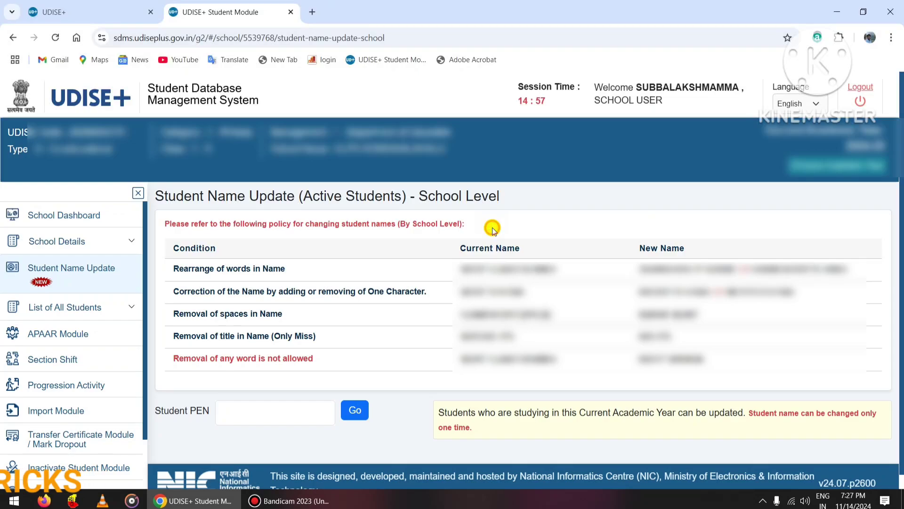
{"action": "left_click_drag", "start_coordinate": [168, 248], "coordinate": [290, 246]}
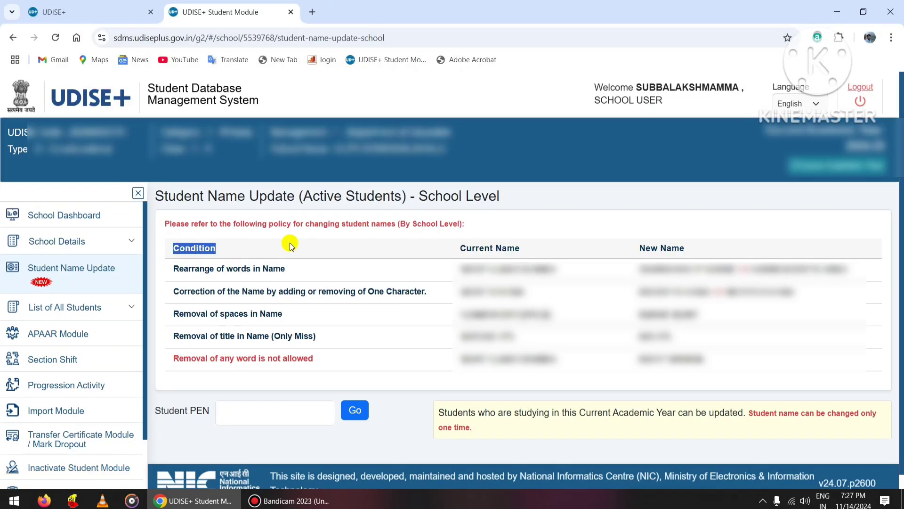
{"action": "left_click", "coordinate": [303, 245]}
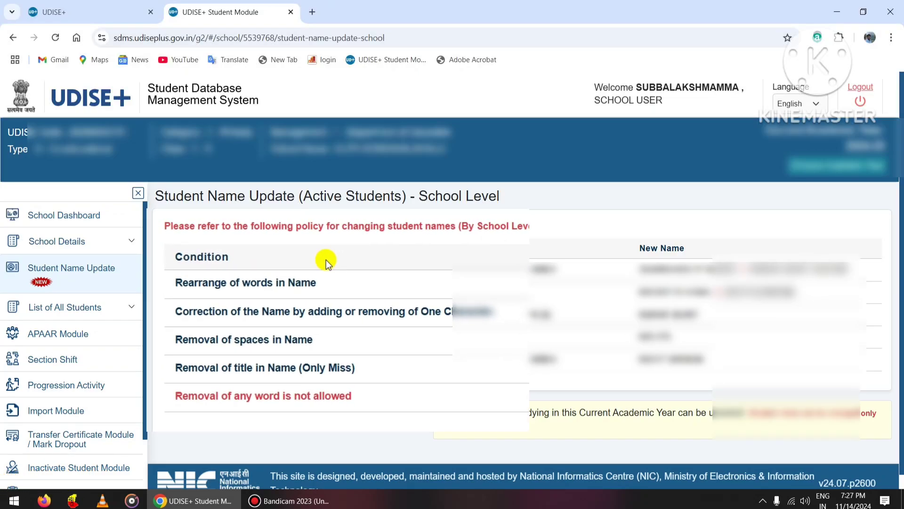
{"action": "left_click", "coordinate": [170, 309]}
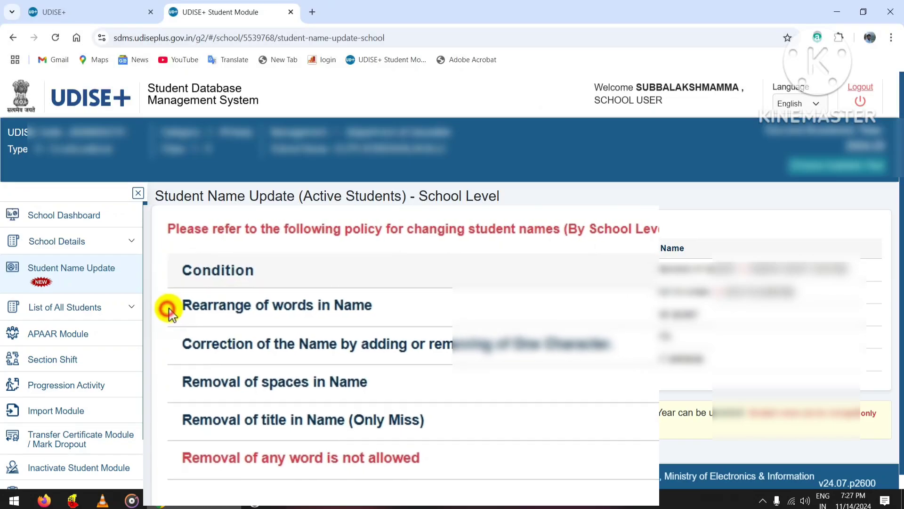
{"action": "left_click_drag", "start_coordinate": [169, 308], "coordinate": [436, 326]}
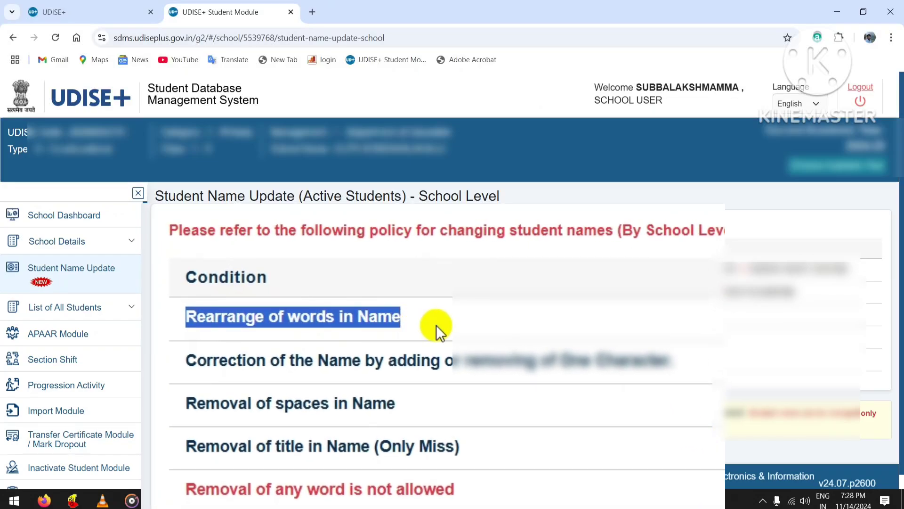
{"action": "left_click", "coordinate": [483, 325]}
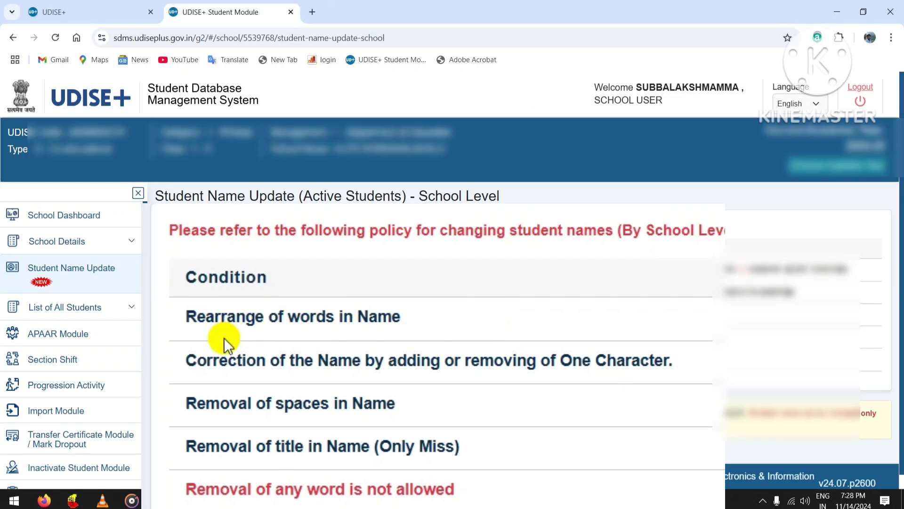
{"action": "left_click_drag", "start_coordinate": [185, 365], "coordinate": [709, 370]}
{"action": "left_click", "coordinate": [707, 369]}
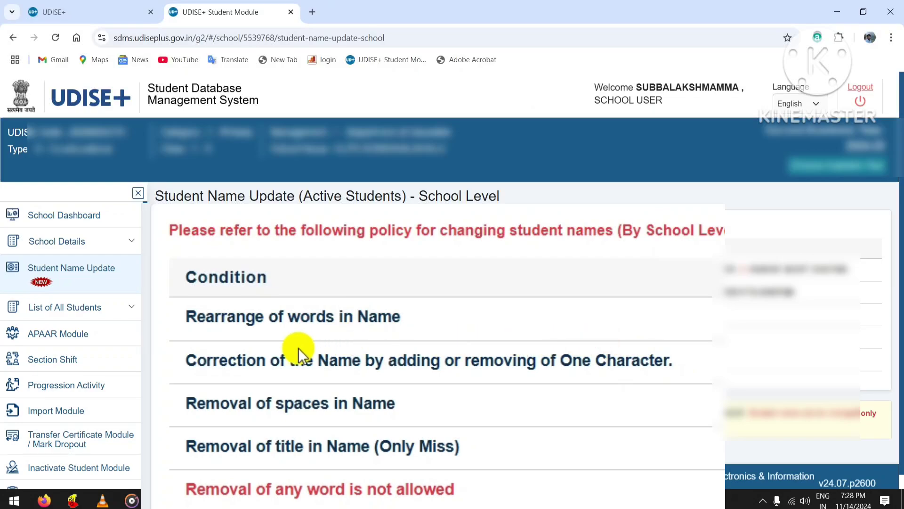
{"action": "left_click_drag", "start_coordinate": [182, 410], "coordinate": [422, 416]}
{"action": "left_click", "coordinate": [505, 413]}
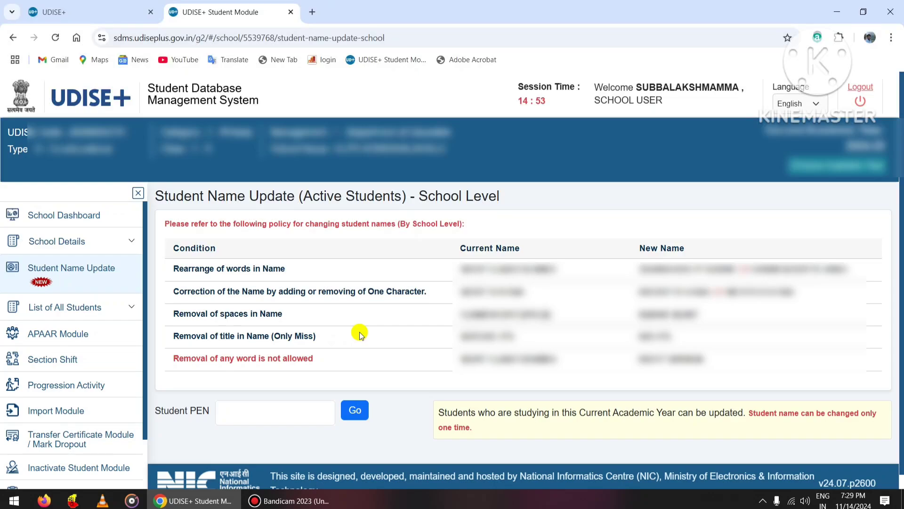
{"action": "left_click", "coordinate": [341, 352]}
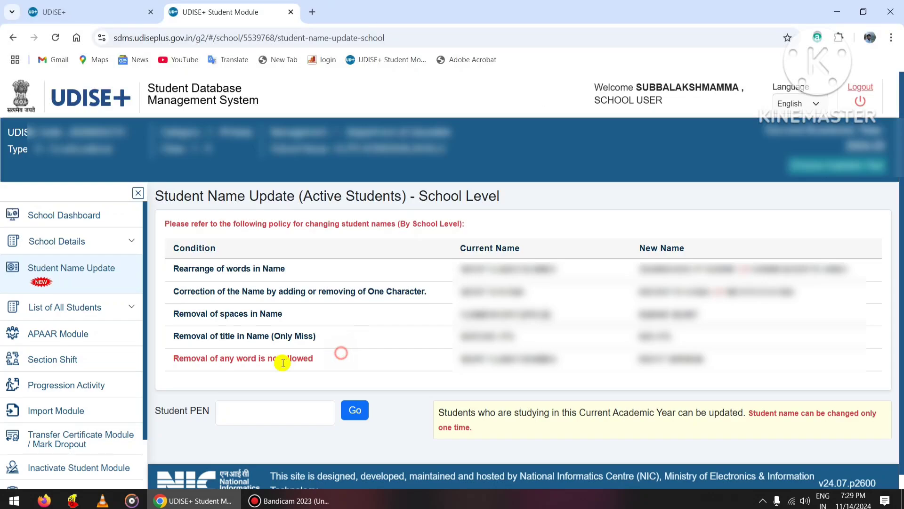
{"action": "left_click_drag", "start_coordinate": [171, 362], "coordinate": [333, 361]}
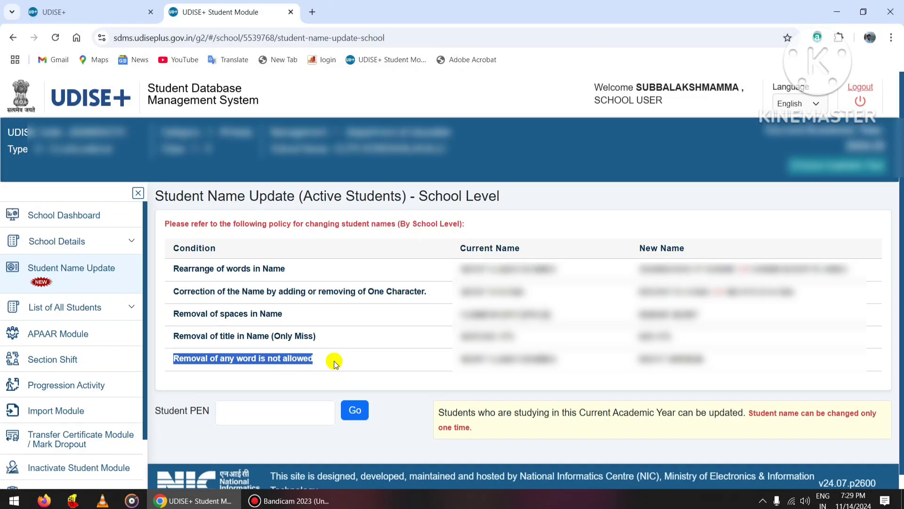
{"action": "left_click", "coordinate": [360, 361]}
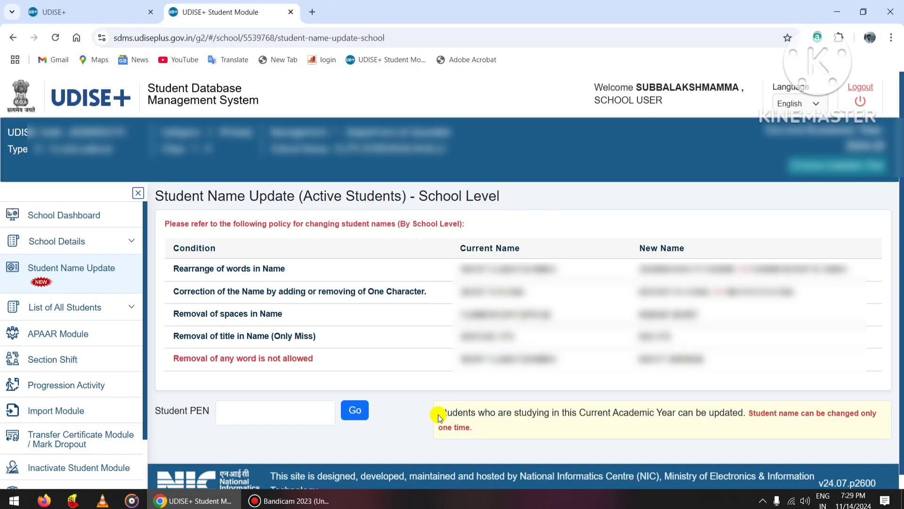
{"action": "left_click_drag", "start_coordinate": [439, 417], "coordinate": [739, 408]}
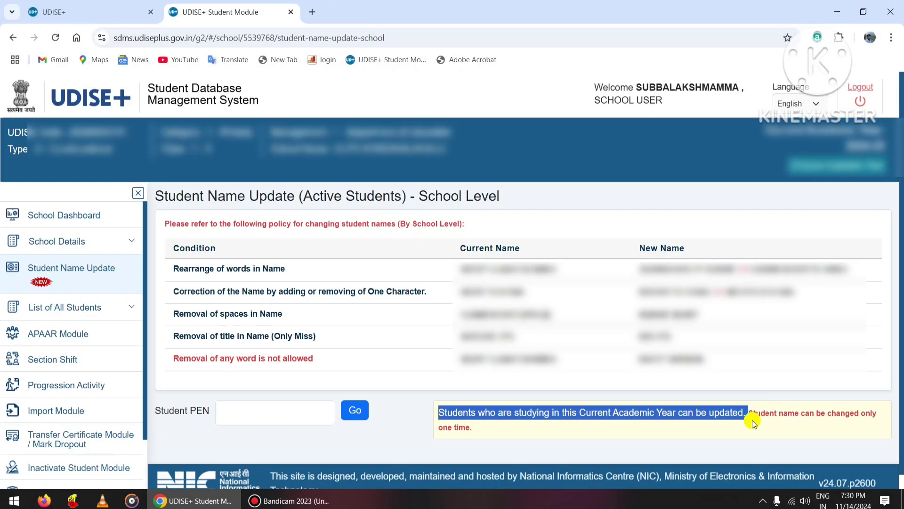
{"action": "left_click_drag", "start_coordinate": [750, 414], "coordinate": [801, 428]}
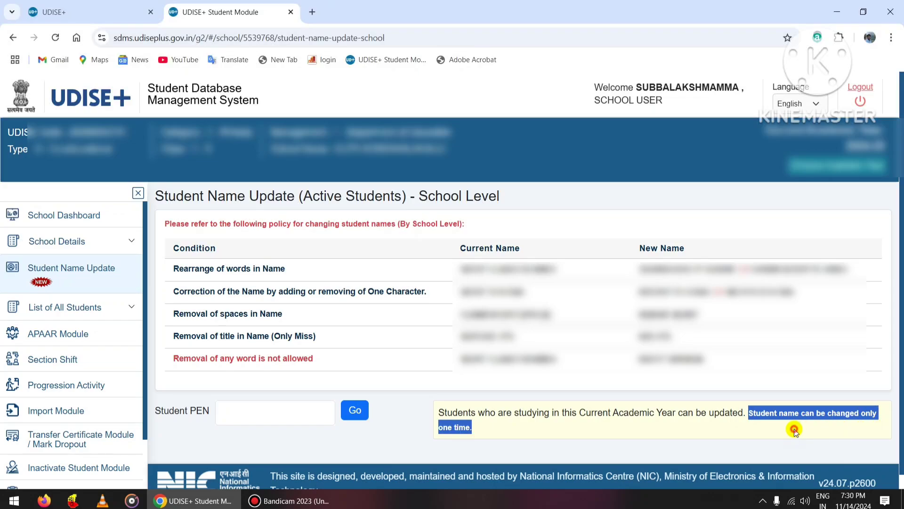
{"action": "left_click", "coordinate": [794, 431]}
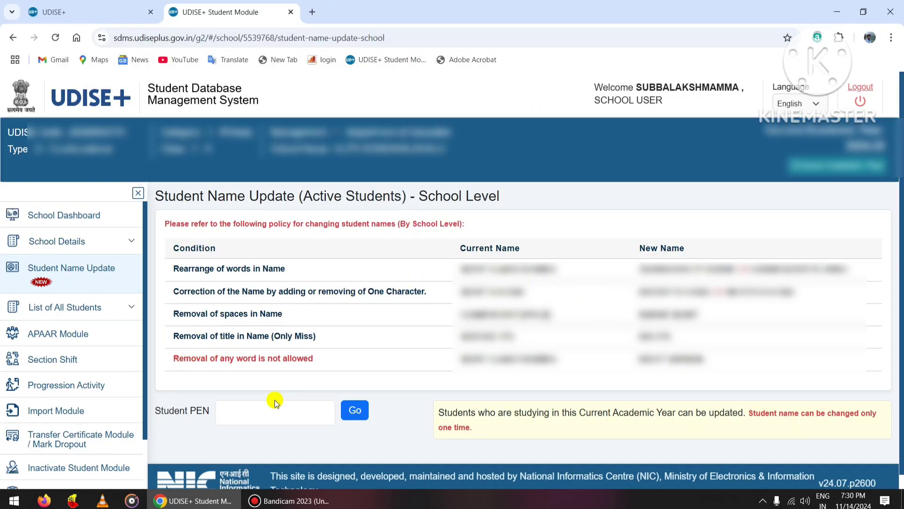
Paste the student's PEN and load that student's record down to the name update form.
{"action": "left_click", "coordinate": [266, 419]}
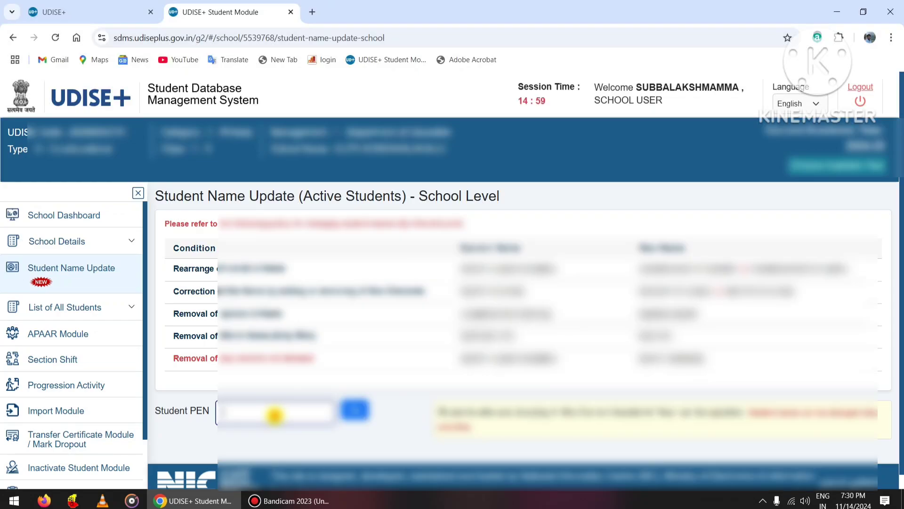
{"action": "key", "text": "ctrl+v"}
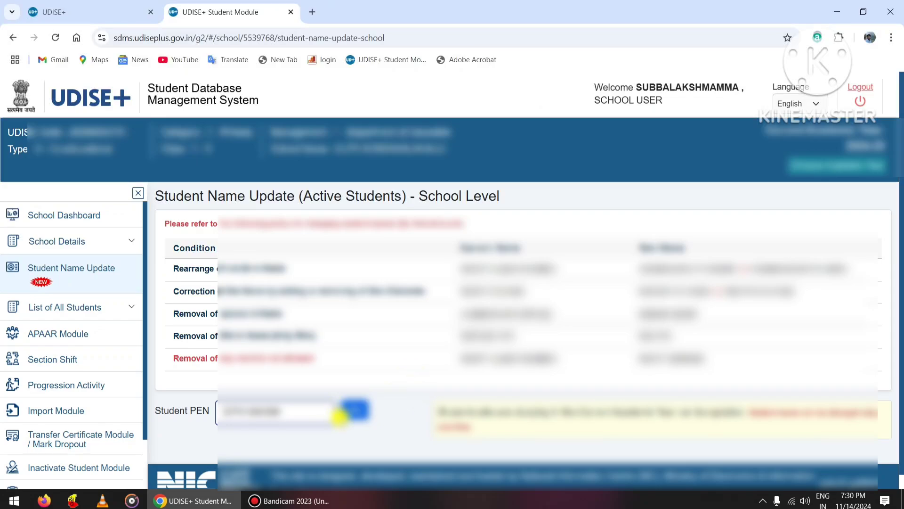
{"action": "left_click", "coordinate": [356, 413]}
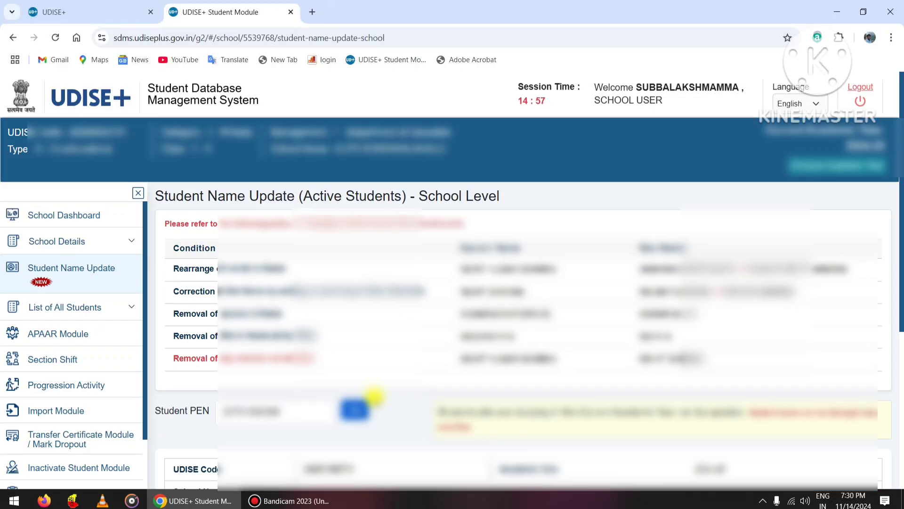
{"action": "scroll", "coordinate": [403, 347], "scroll_direction": "down", "scroll_amount": 3}
{"action": "scroll", "coordinate": [407, 346], "scroll_direction": "down", "scroll_amount": 1}
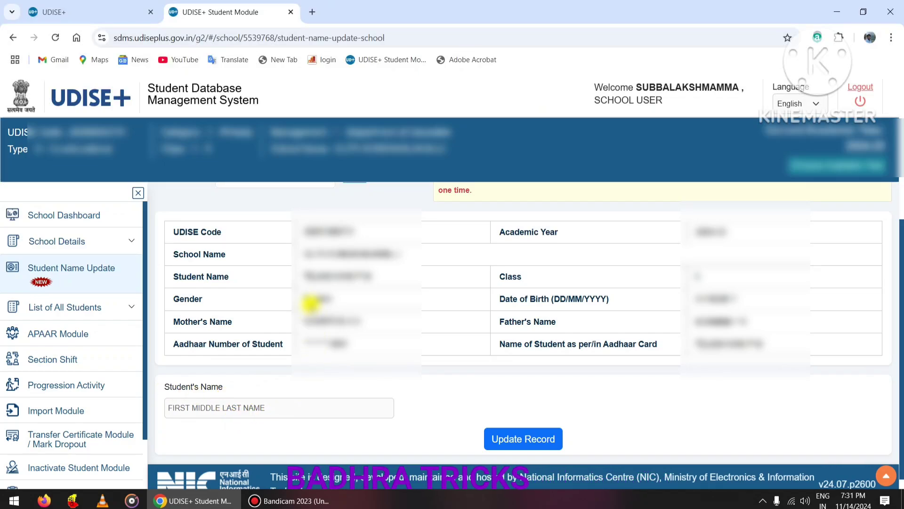
Copy the student's current name from the record details into the Student's Name field.
{"action": "left_click_drag", "start_coordinate": [304, 278], "coordinate": [370, 278]}
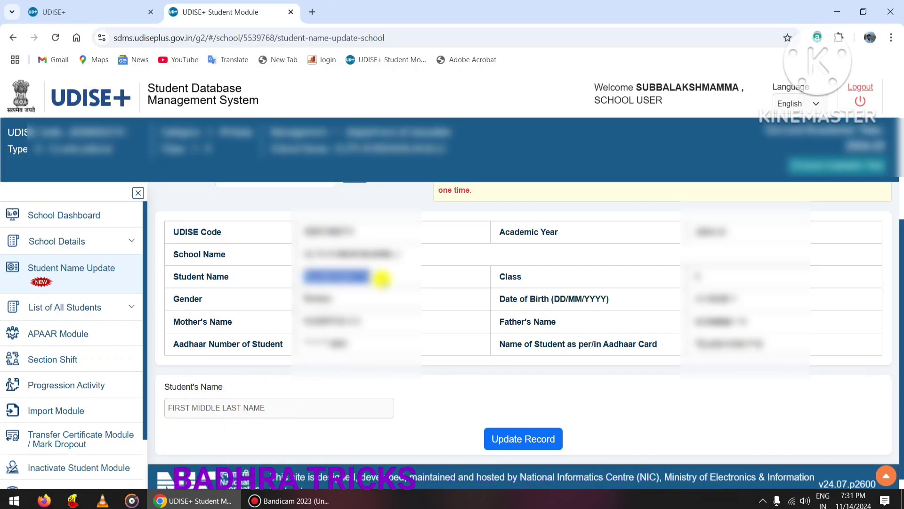
{"action": "left_click", "coordinate": [263, 405]}
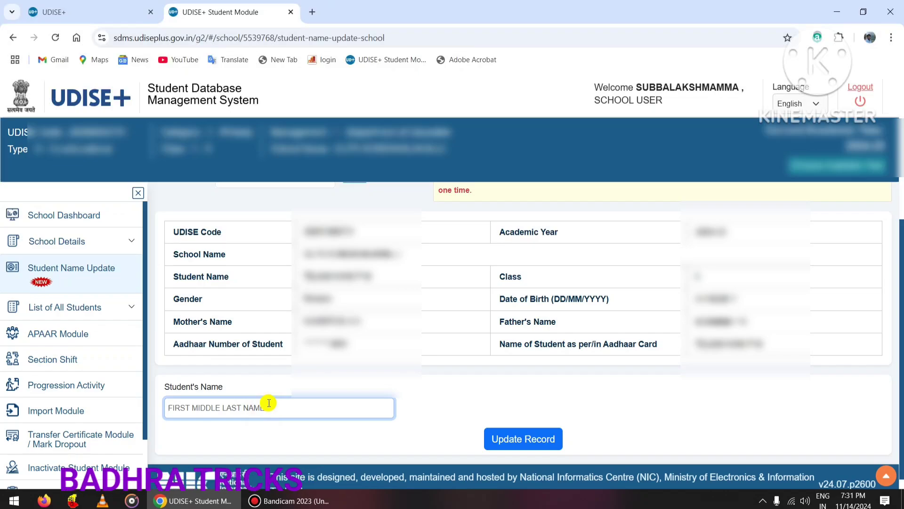
{"action": "key", "text": "ctrl+v"}
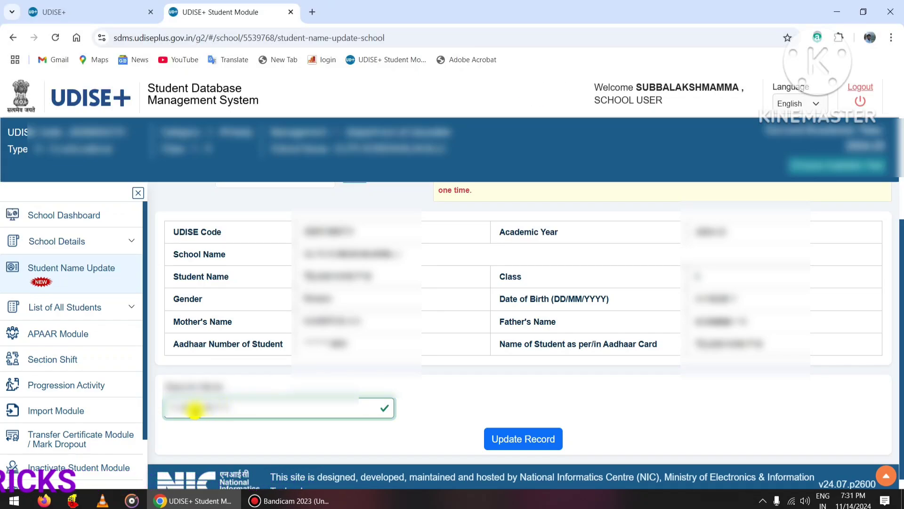
Correct the spelling in the Student's Name field, update the record and confirm that the name matches the school register.
{"action": "left_click", "coordinate": [195, 410]}
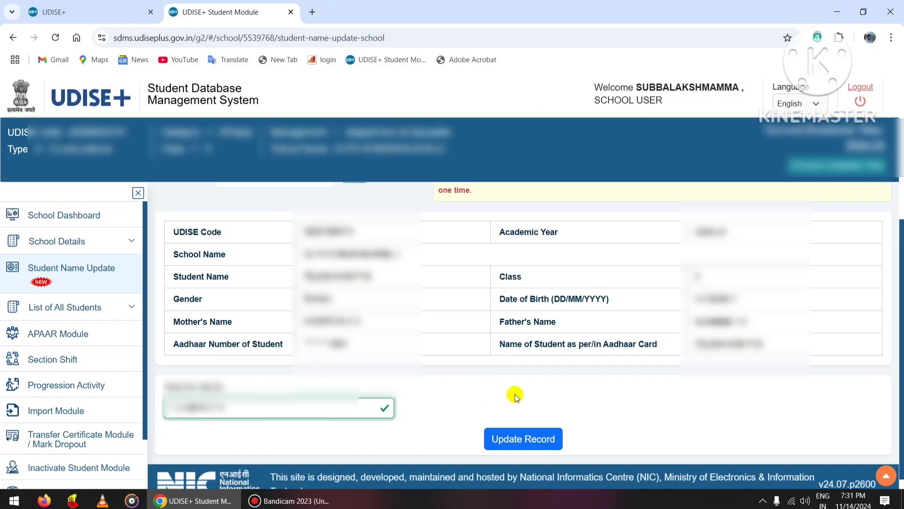
{"action": "left_click", "coordinate": [534, 439]}
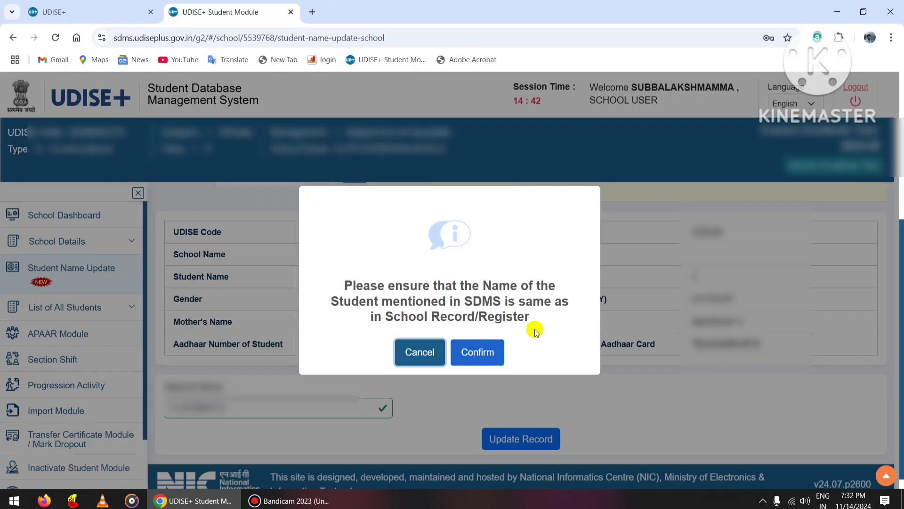
{"action": "left_click", "coordinate": [483, 353]}
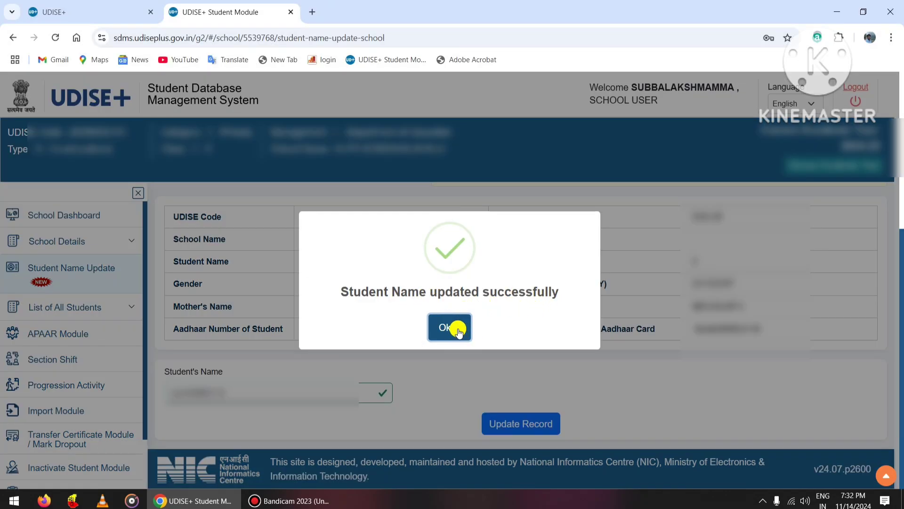
{"action": "left_click", "coordinate": [457, 329]}
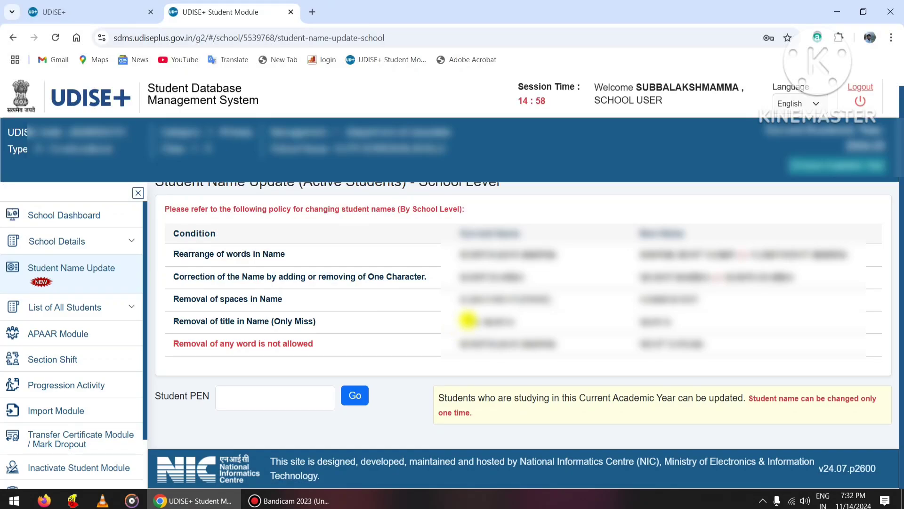
Open the School Dashboard with the grade-wise school details.
{"action": "scroll", "coordinate": [472, 311], "scroll_direction": "up", "scroll_amount": 1}
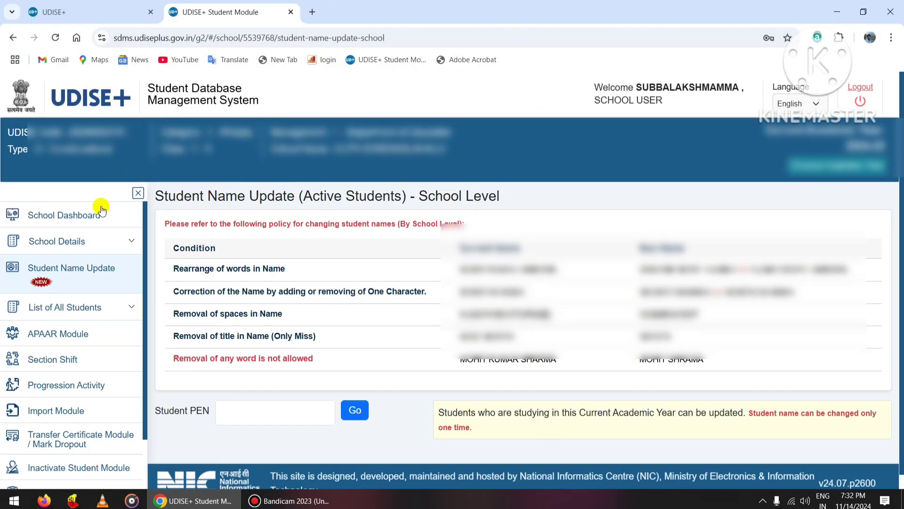
{"action": "left_click", "coordinate": [93, 216]}
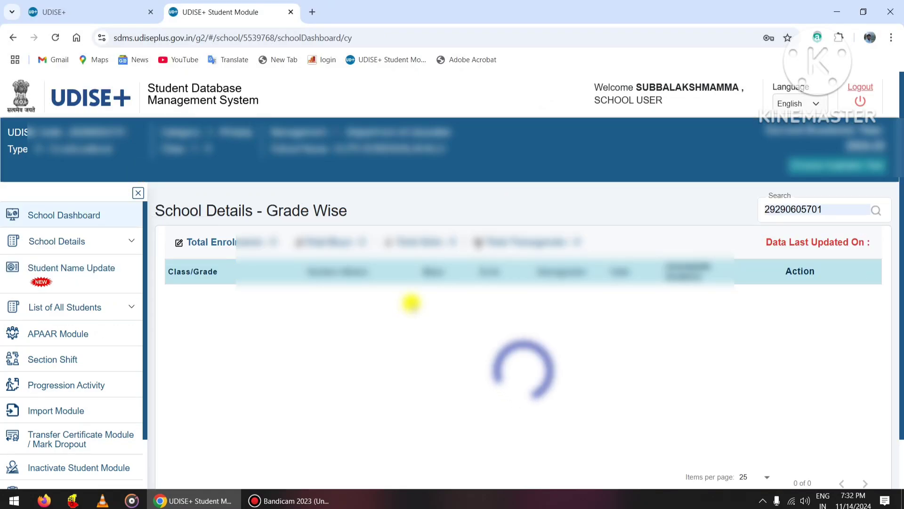